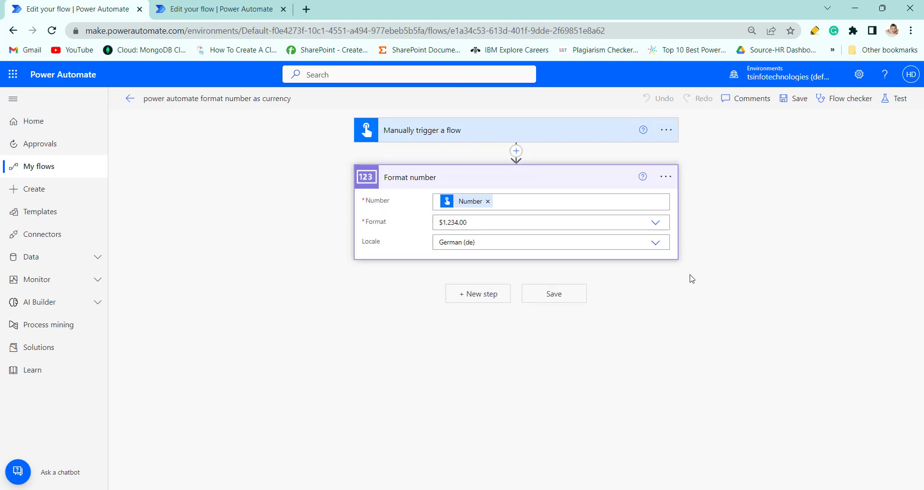
Expand the manual trigger, choose the $1,234.00 format in the Format number action, and save the flow.
click(474, 132)
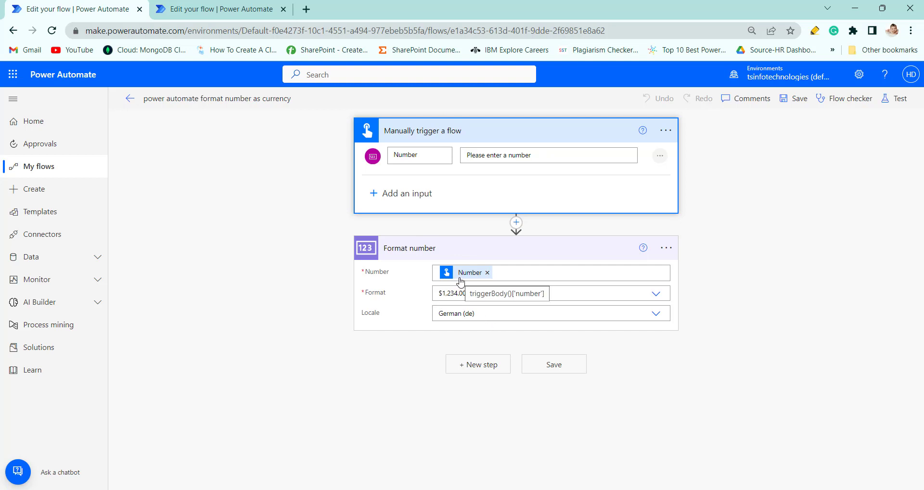
click(655, 293)
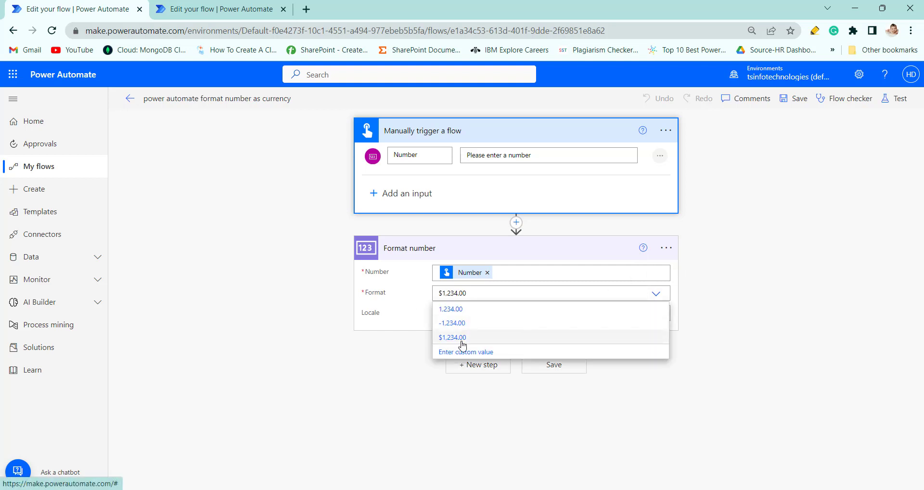
click(462, 339)
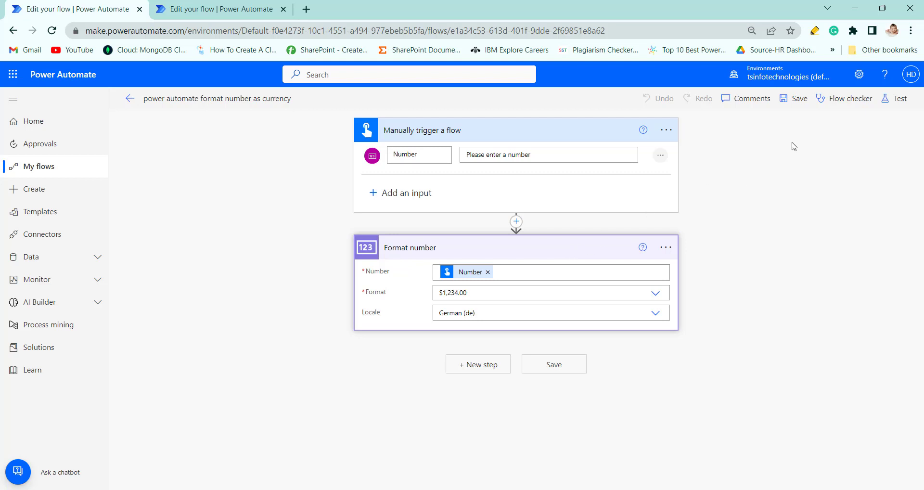
click(795, 99)
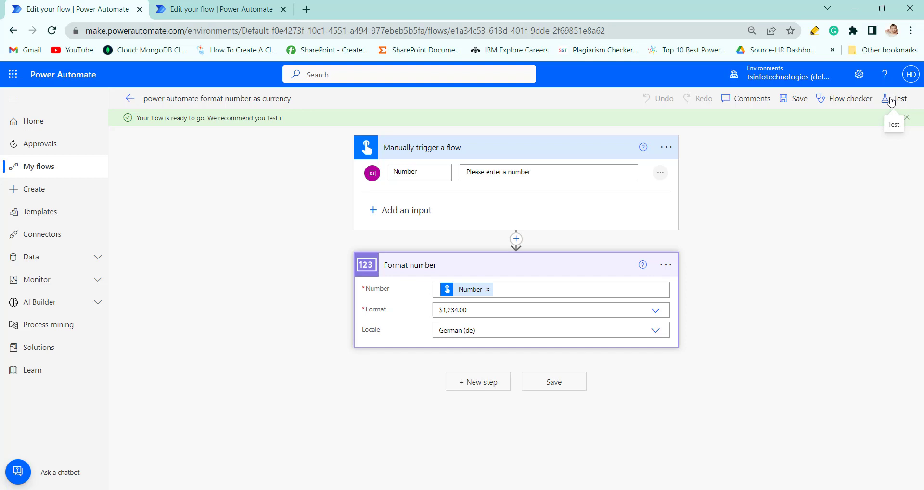
Run a manual test of the flow with Number set to 150 and inspect the Format number output.
click(891, 100)
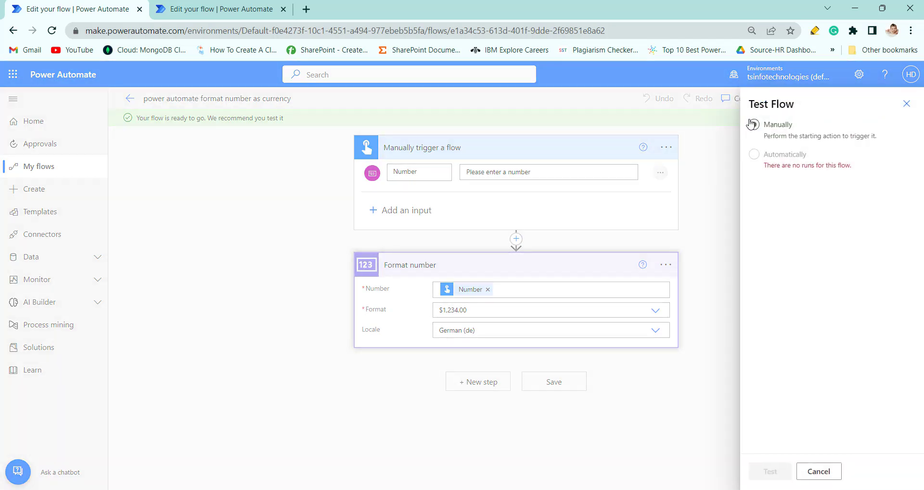
click(754, 126)
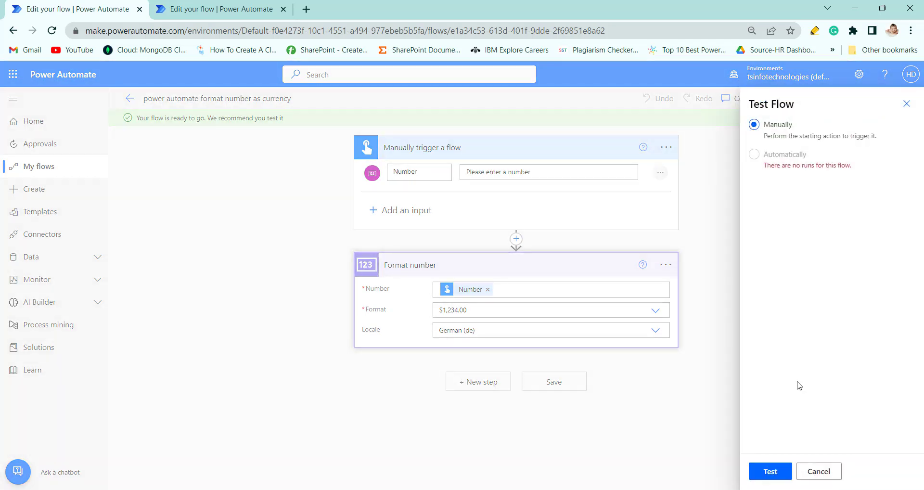
click(770, 471)
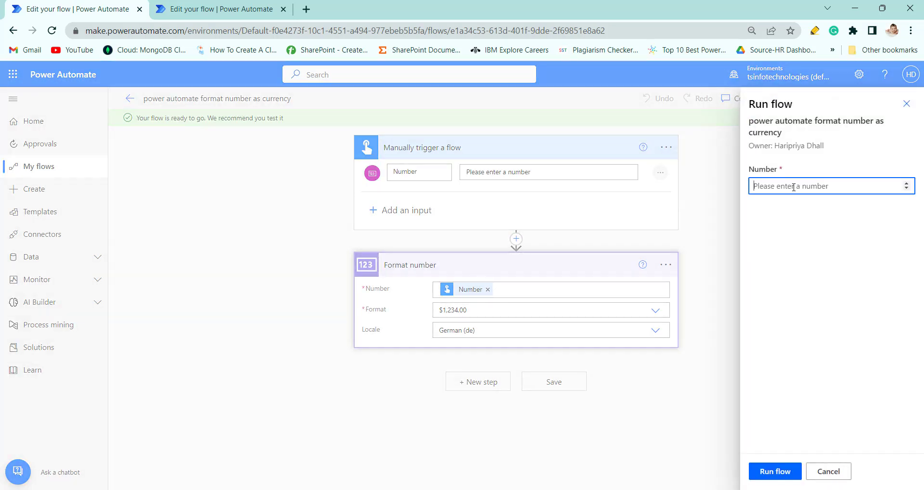
text(150)
click(767, 473)
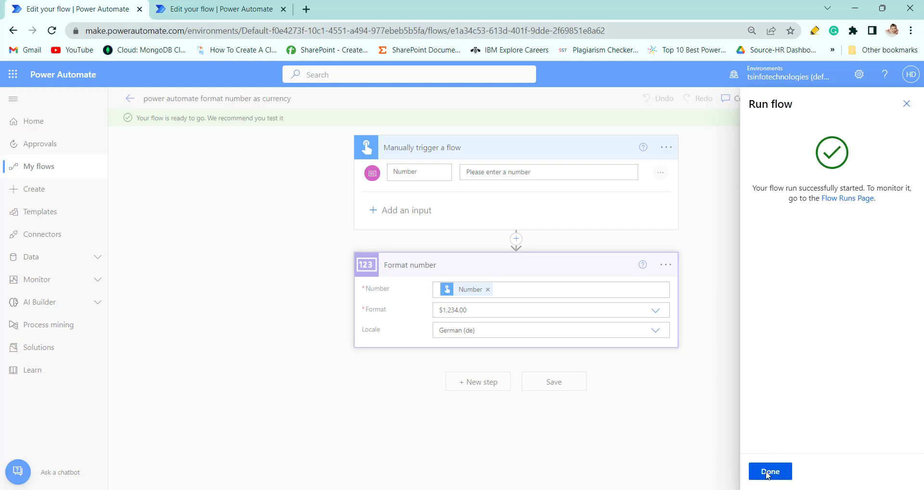
click(767, 474)
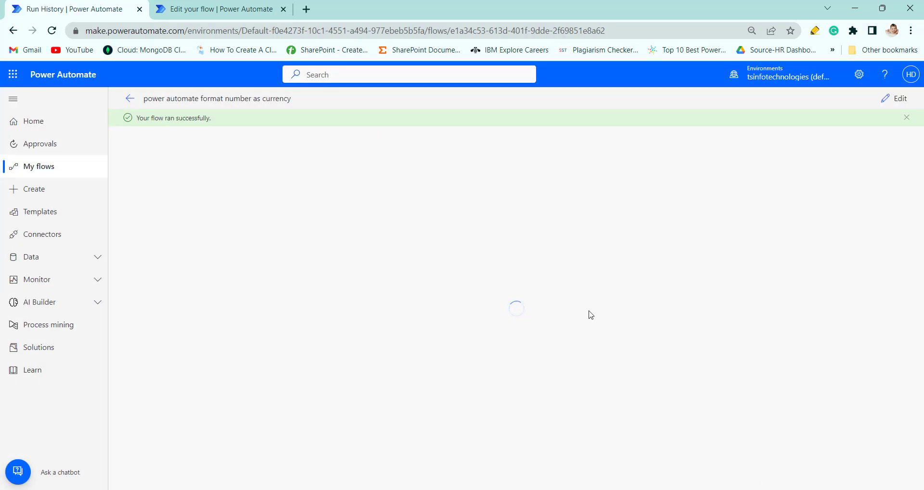
click(461, 439)
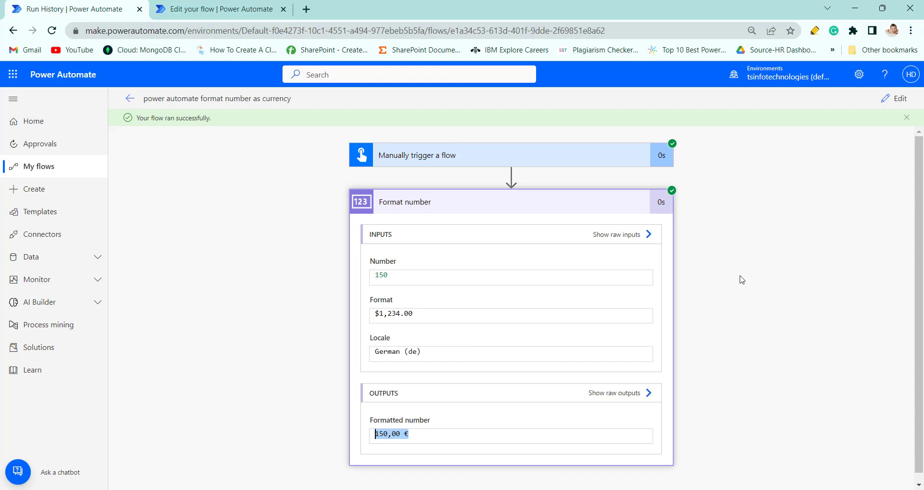
Switch to the presentation and advance to the slide on the formatNumber() syntax.
key(super+Tab)
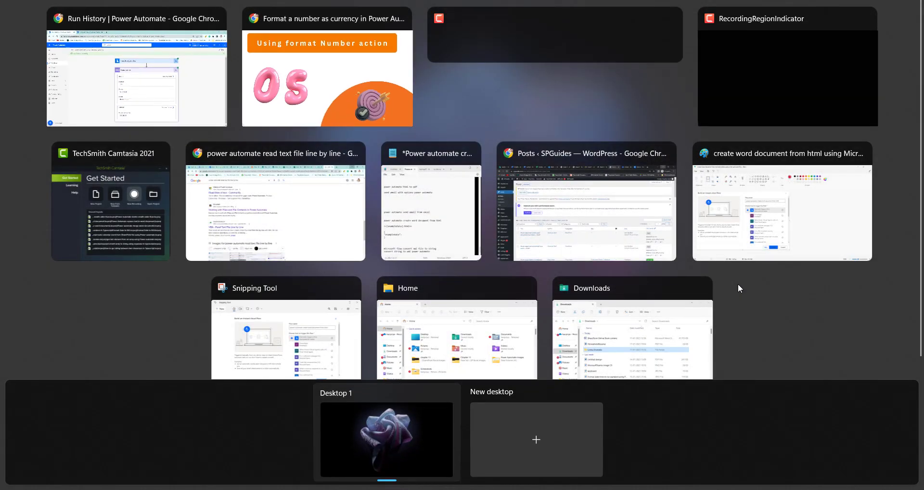
click(331, 49)
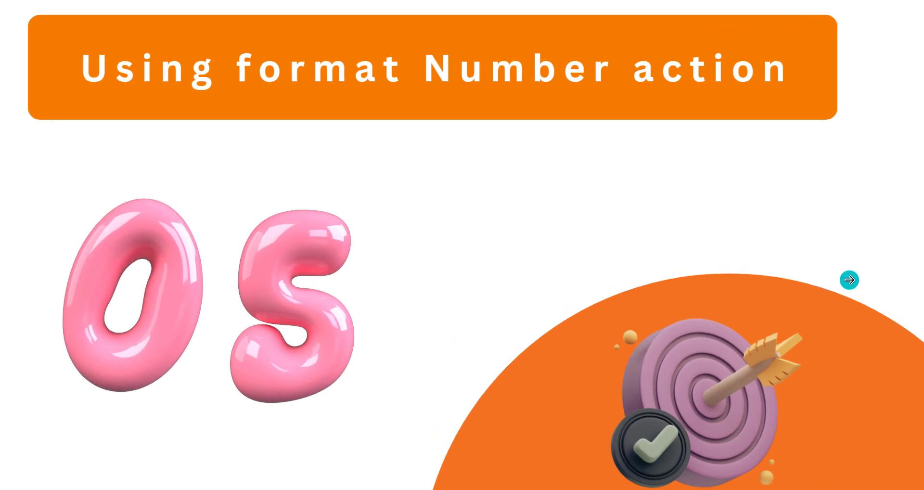
click(846, 280)
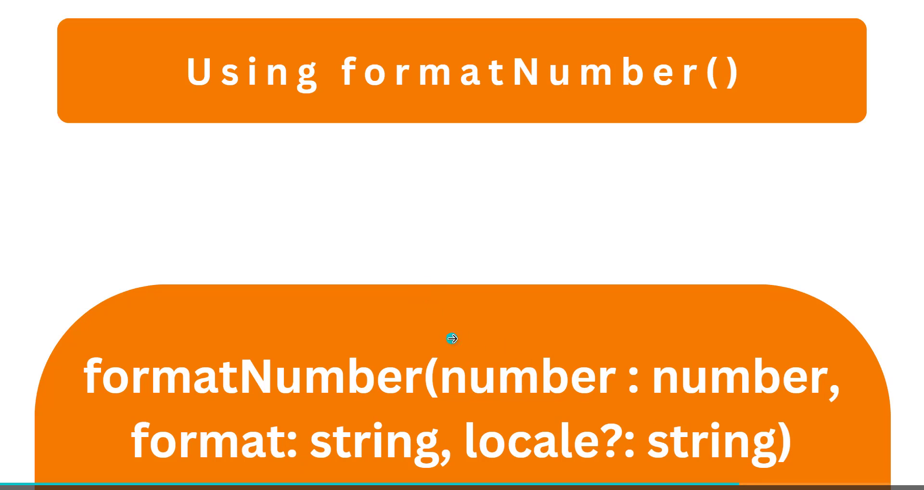
Switch to the "power automate format number method as currency" flow in Power Automate and expand its manual trigger and Compose action.
key(super+Tab)
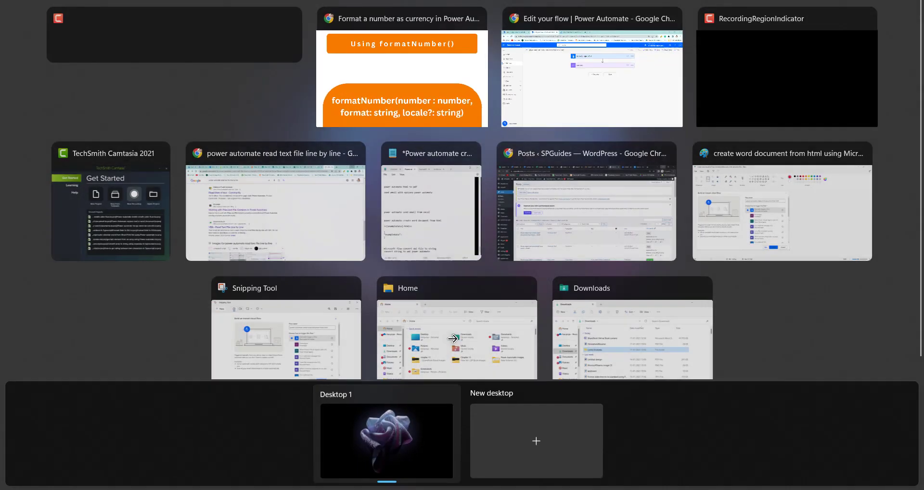
click(608, 94)
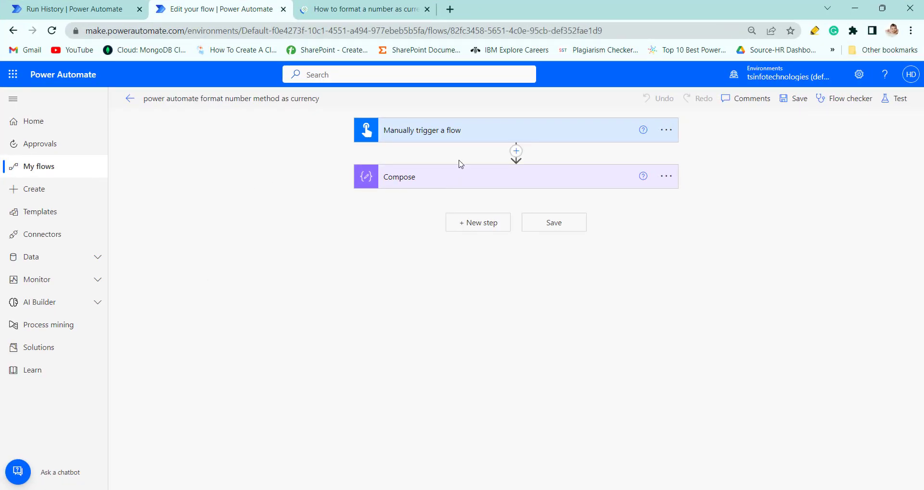
click(478, 134)
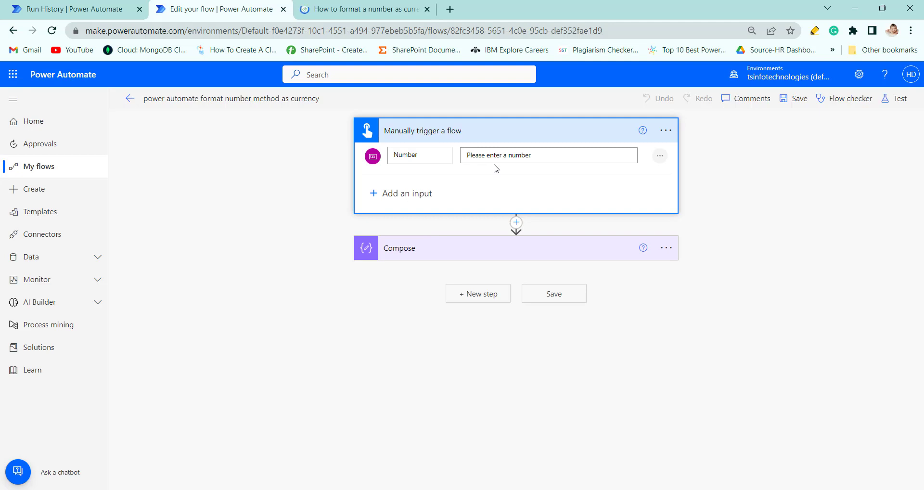
click(470, 248)
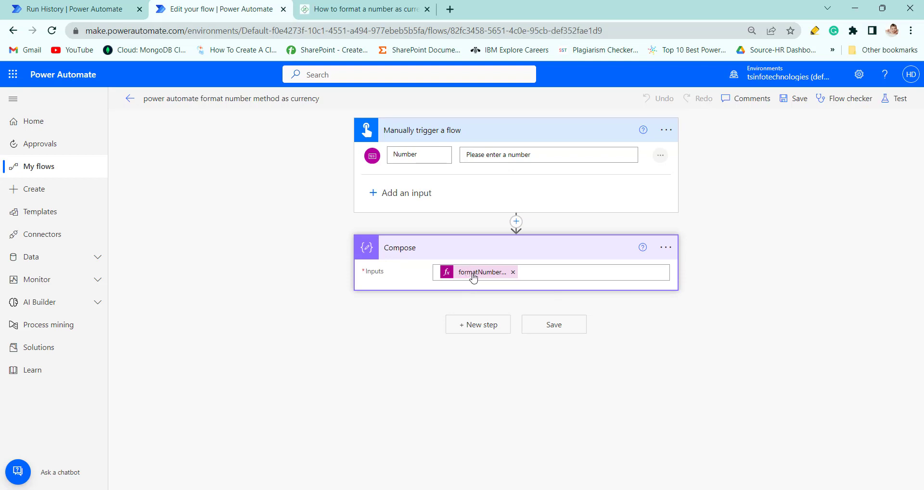
Examine the formatNumber() syntax and its number, format and locale parameters in the SPGuides article.
key(ctrl+Tab)
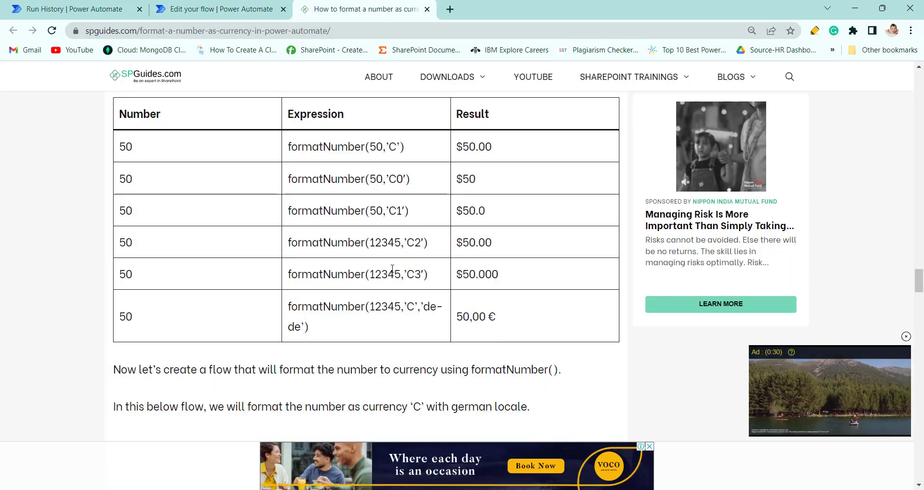
scroll(392, 269, up, 15)
scroll(392, 272, down, 1)
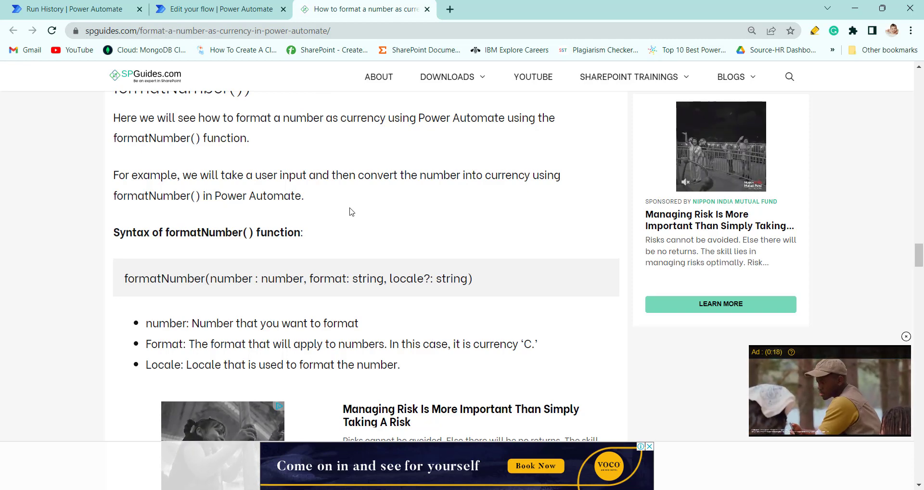
scroll(346, 220, up, 1)
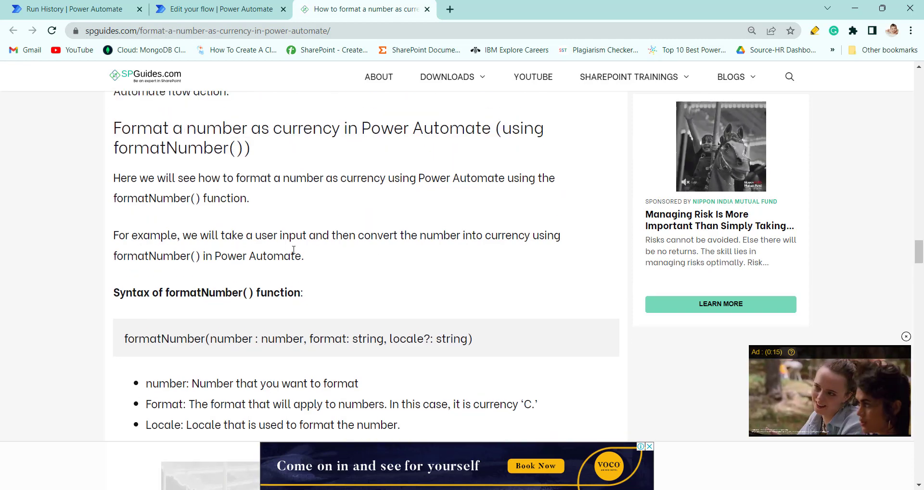
scroll(338, 281, down, 1)
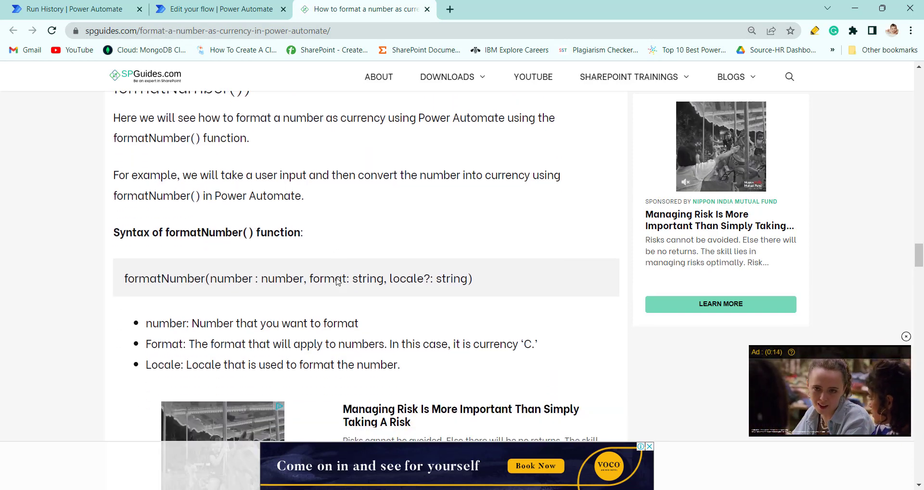
drag(126, 276, 505, 285)
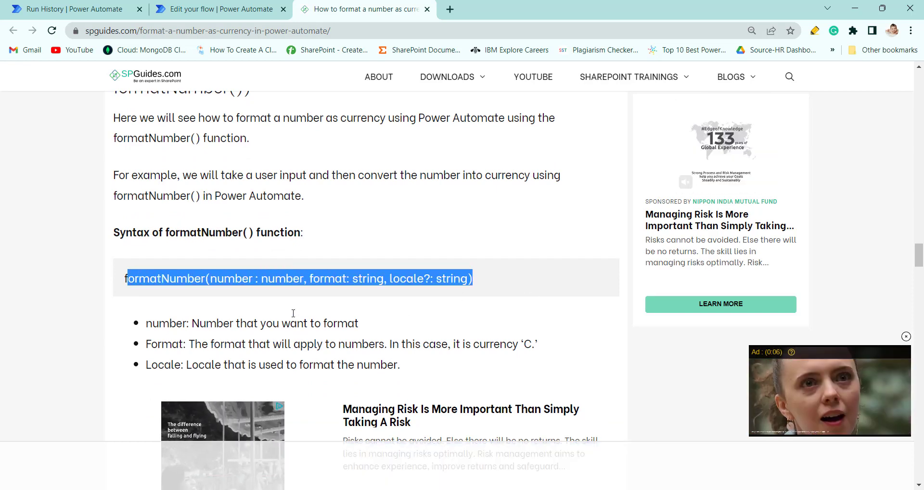
scroll(296, 315, down, 2)
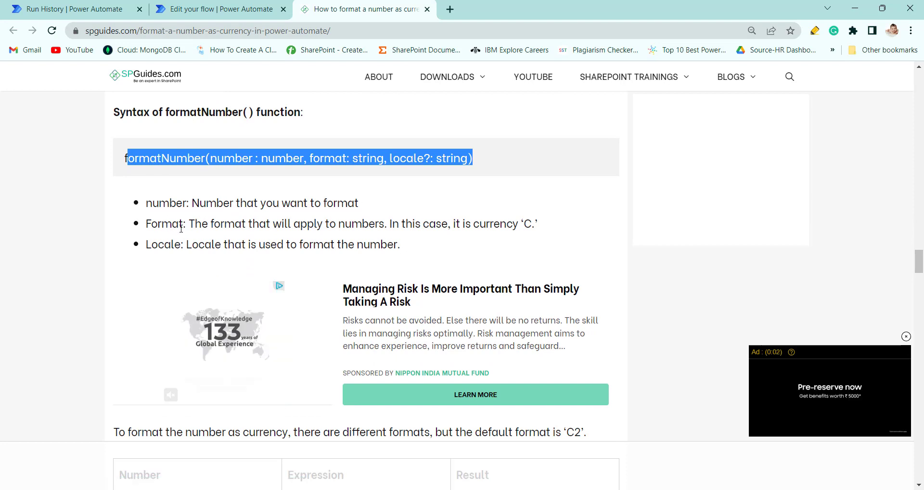
click(340, 157)
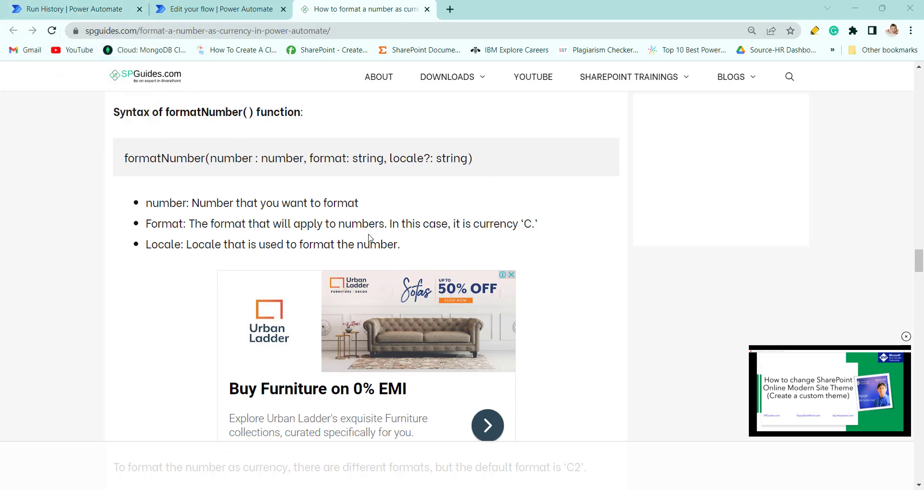
Review the article's table of currency format expressions and compare its C3 example with the Compose action's formatNumber expression.
scroll(369, 236, down, 8)
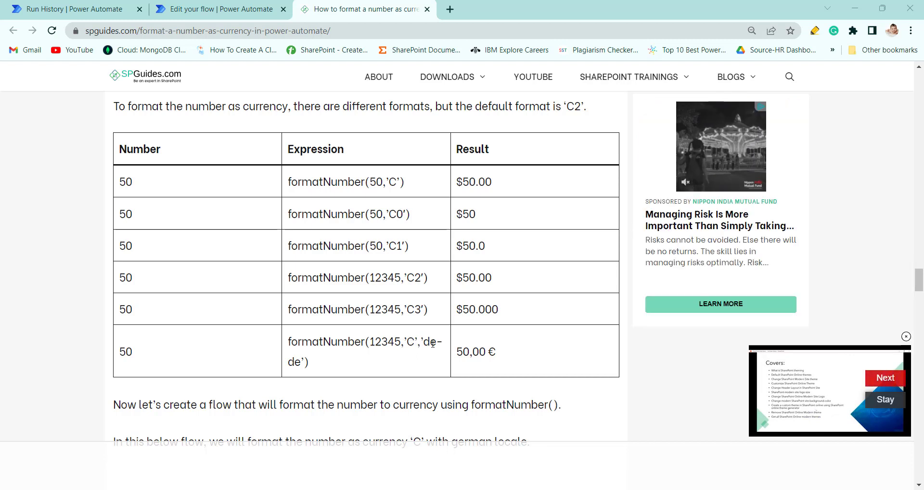
drag(503, 355, 455, 354)
key(ctrl+shift+Tab)
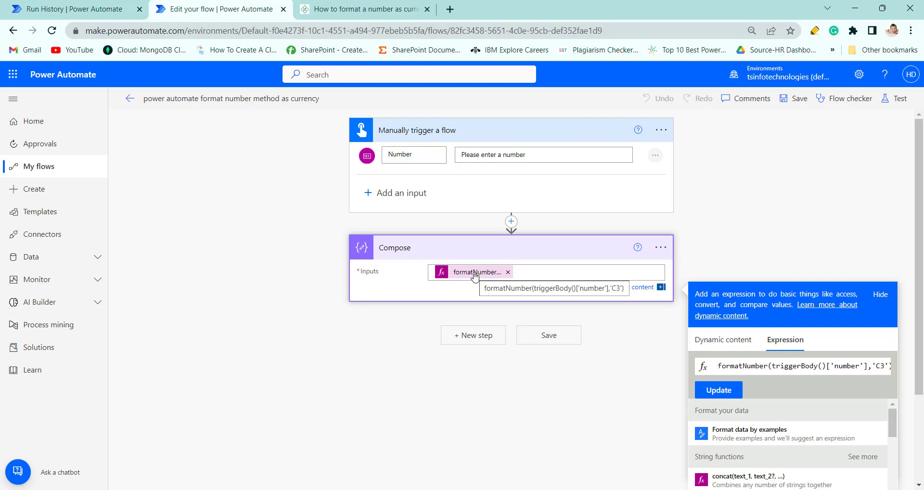
click(339, 6)
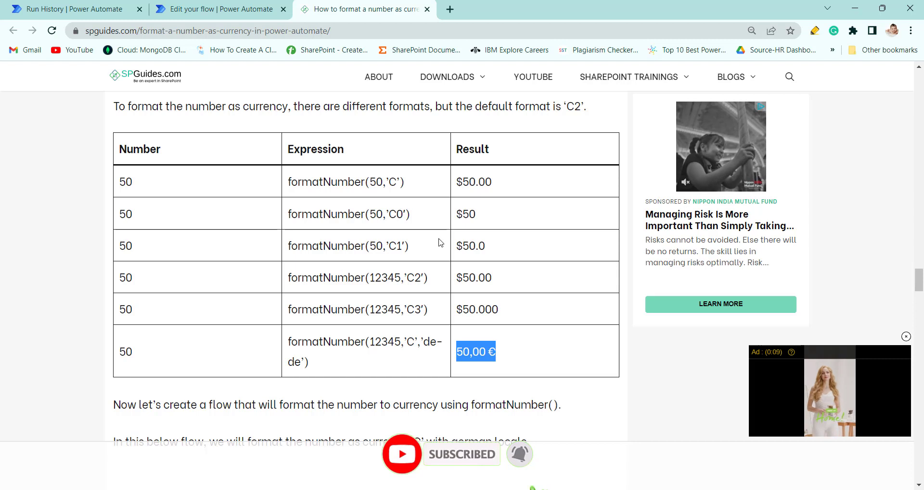
drag(504, 312, 457, 309)
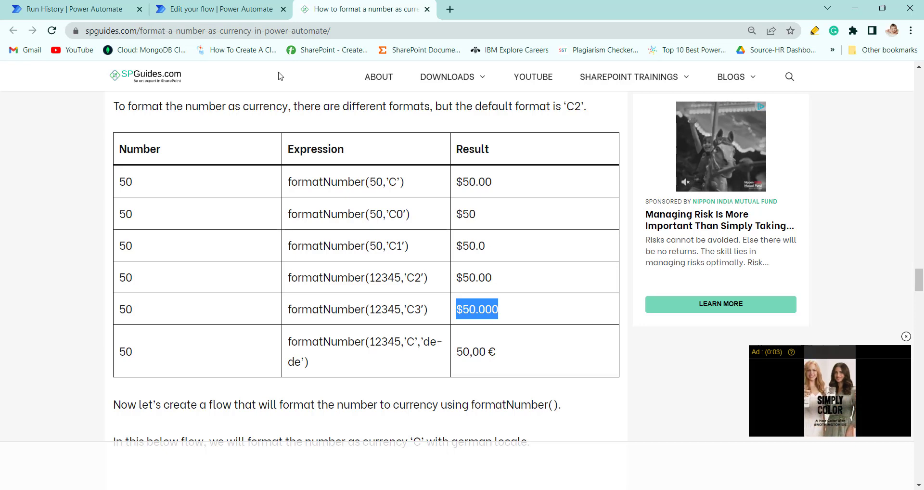
Run a manual test of the format number method flow with Number set to 100 and expand the Compose results.
click(167, 8)
click(893, 98)
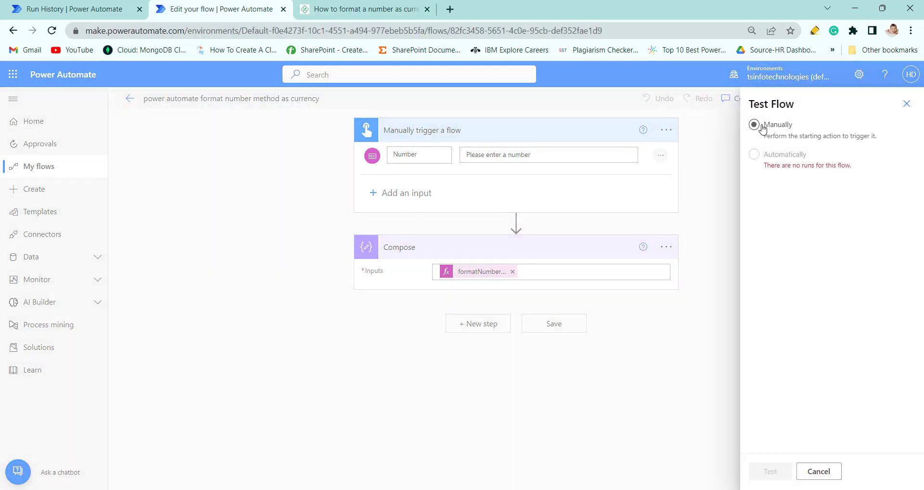
click(754, 124)
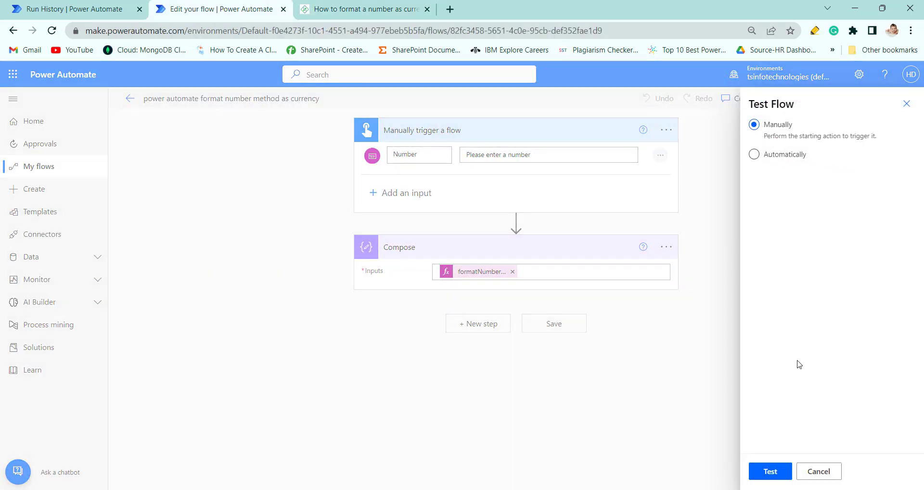
click(770, 471)
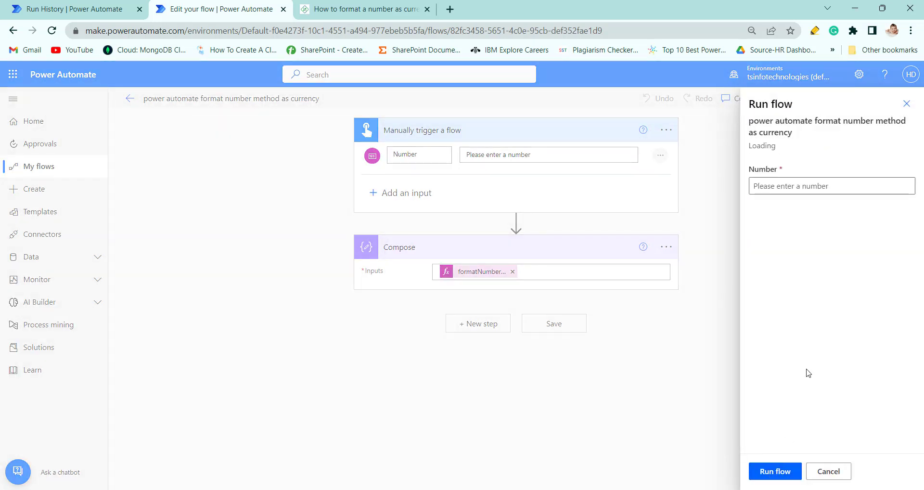
click(823, 185)
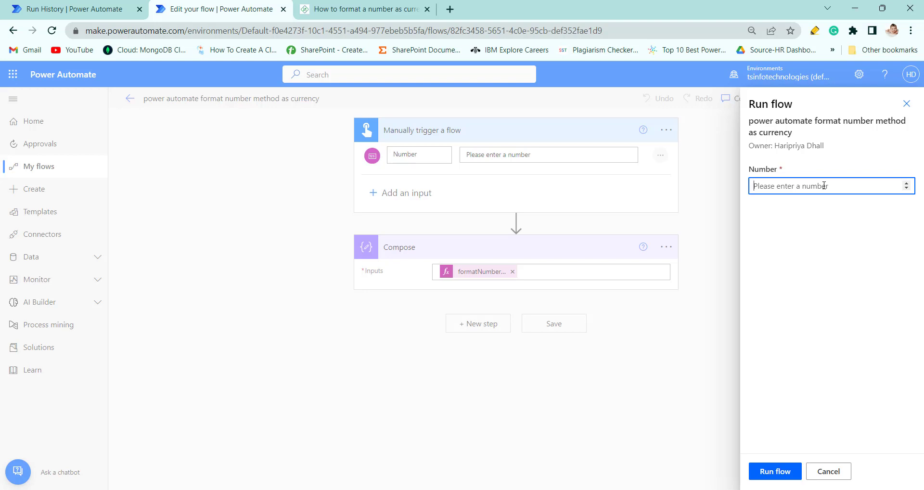
text(100)
click(775, 471)
click(785, 471)
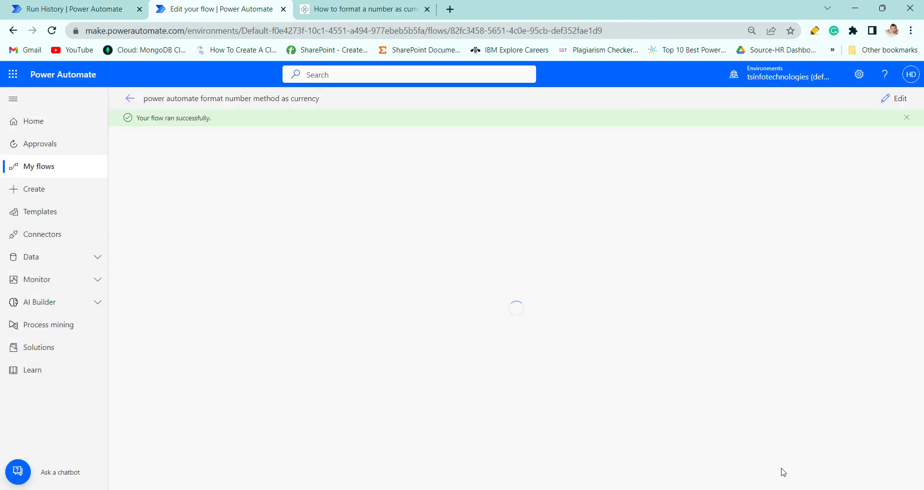
click(505, 200)
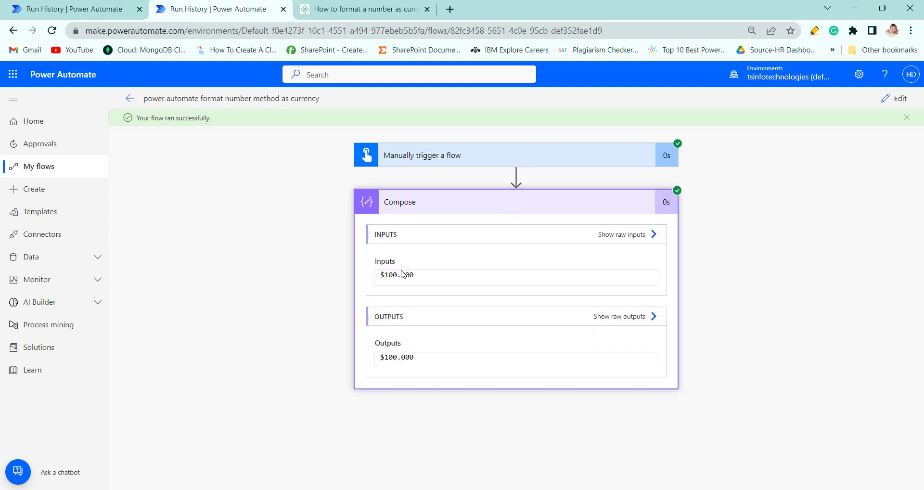
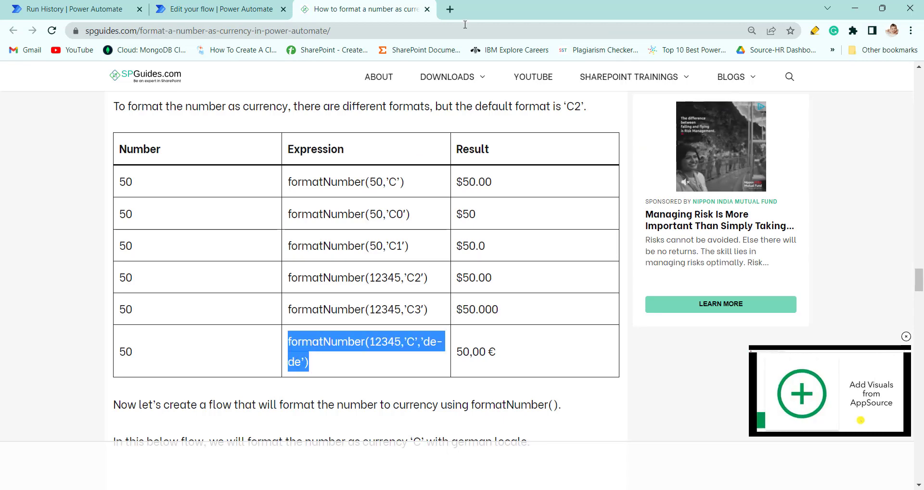
Fill the Compose action's expression with the article's formatNumber() using 'C' and 'de-de', with the trigger's Number as the first argument.
click(212, 11)
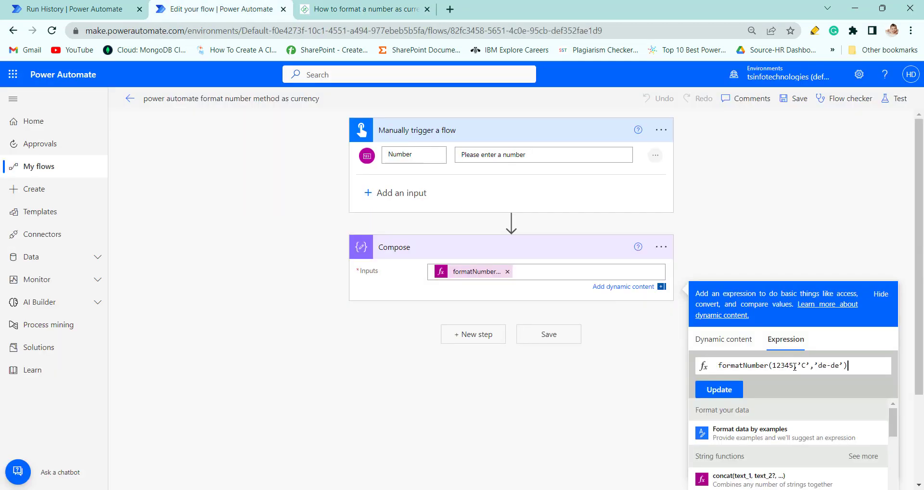
double_click(793, 365)
key(BackSpace)
click(720, 339)
scroll(753, 458, down, 2)
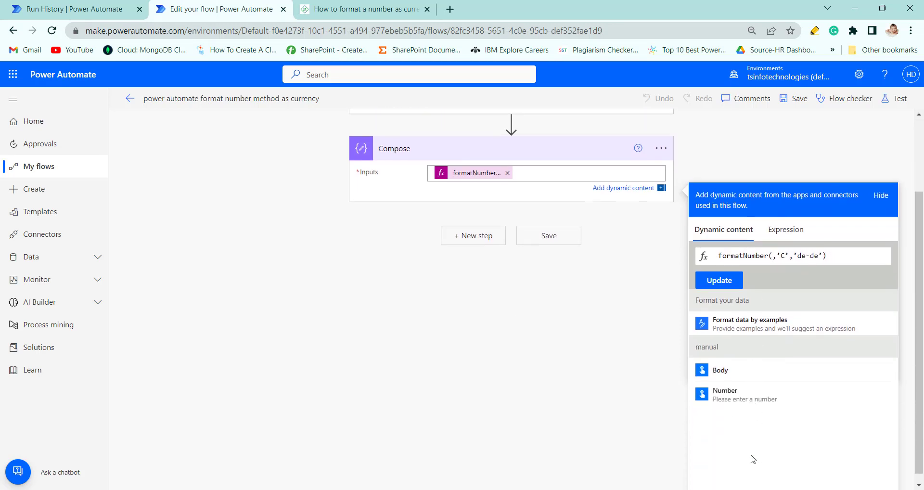
click(745, 385)
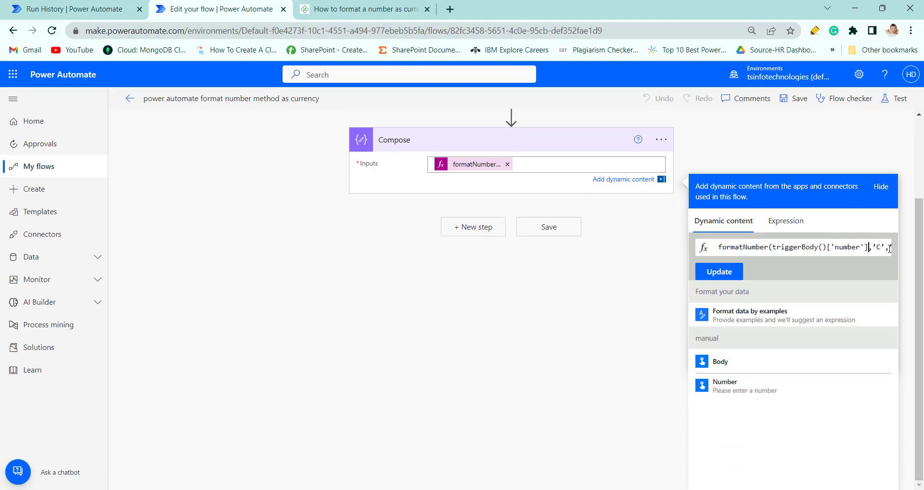
Try to update the Compose input with the edited formatNumber() expression.
drag(882, 247, 882, 248)
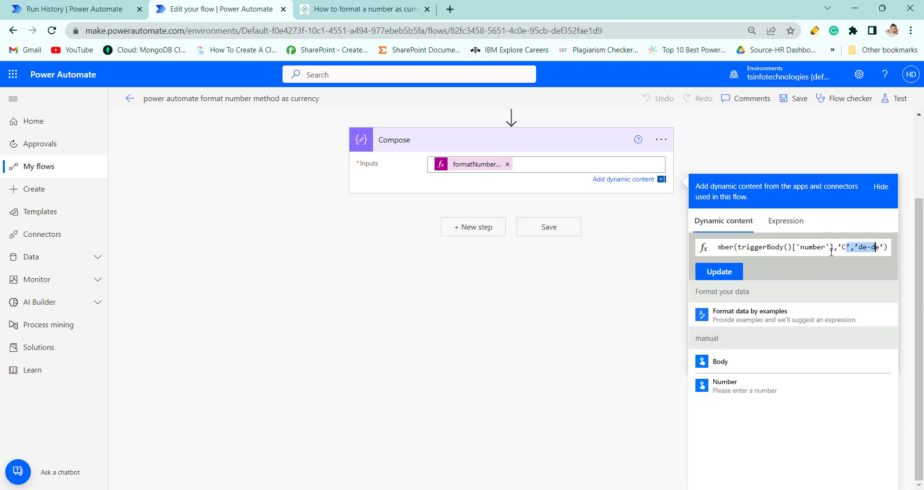
click(722, 273)
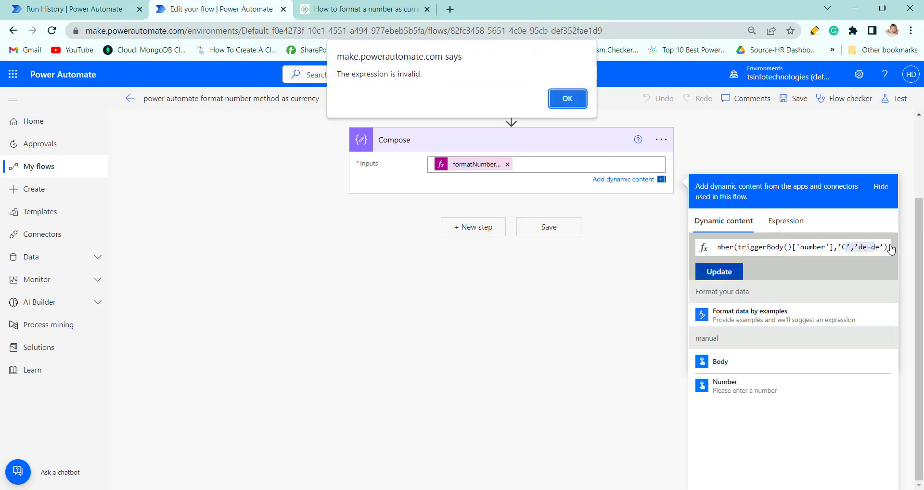
click(575, 103)
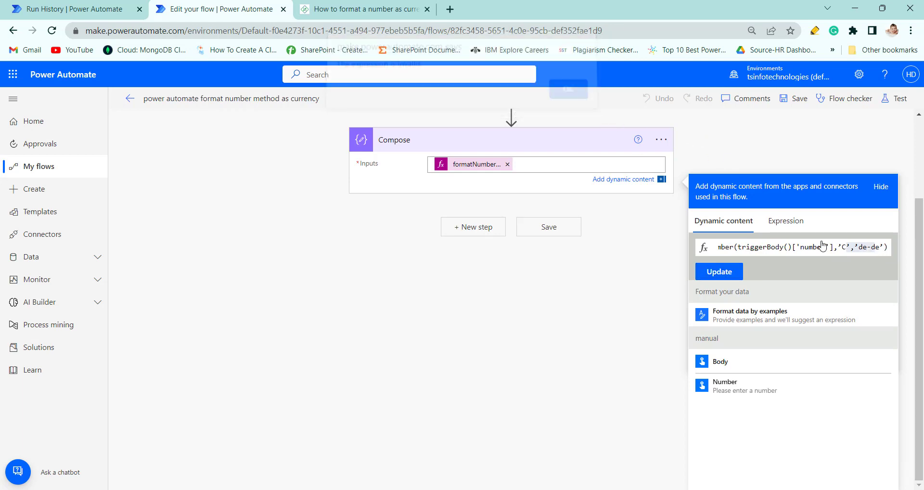
Replace the curly quotes around the C format argument in the formatNumber() expression with straight single quotes.
drag(875, 247, 851, 247)
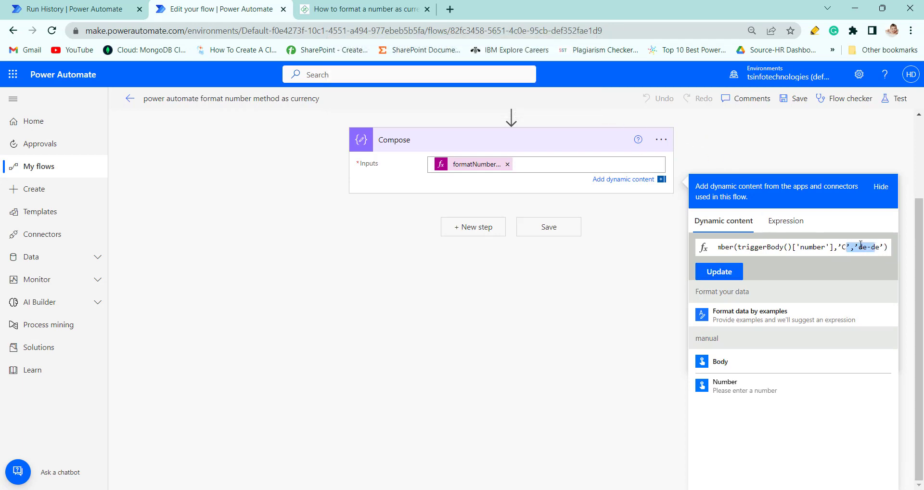
click(851, 246)
key(BackSpace)
text('C)
key(Right)
key(Right)
key(Right)
key(Right)
key(Delete)
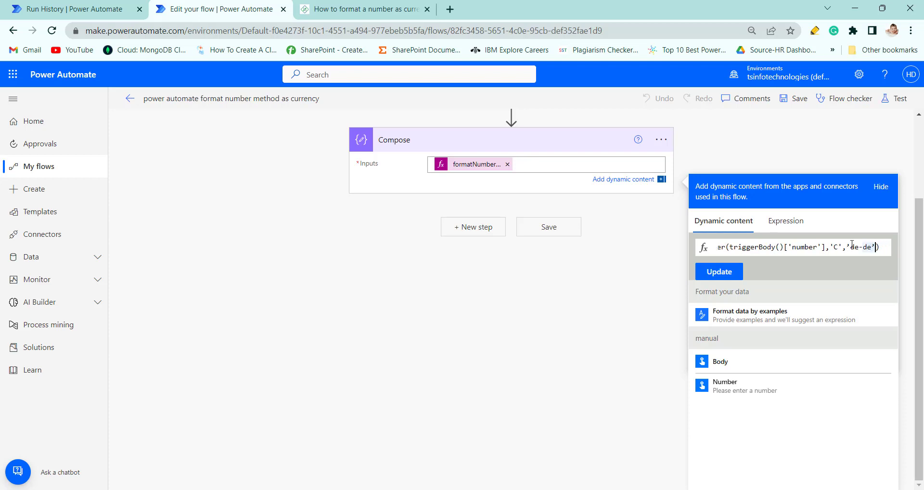
Re-enter the locale argument as 'de-de' with straight single quotes and update the Compose expression.
key(BackSpace)
key(BackSpace)
key(BackSpace)
key(BackSpace)
key(BackSpace)
key(BackSpace)
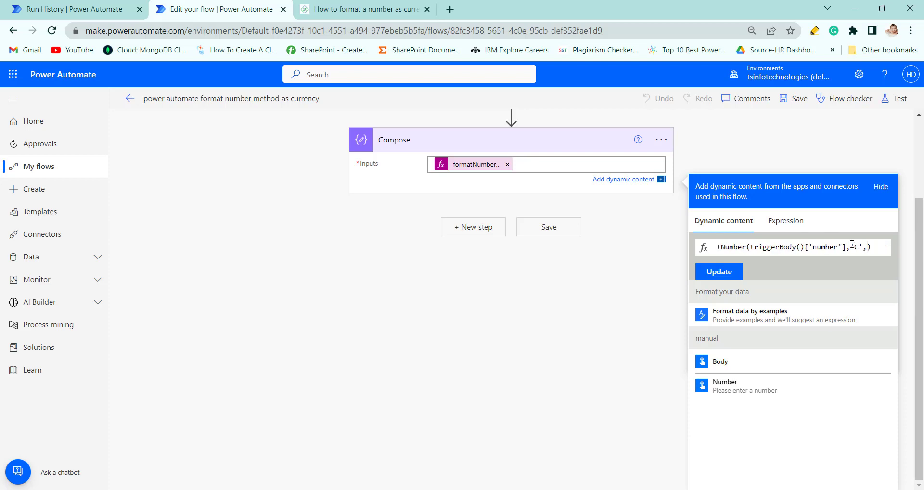
text('de-)
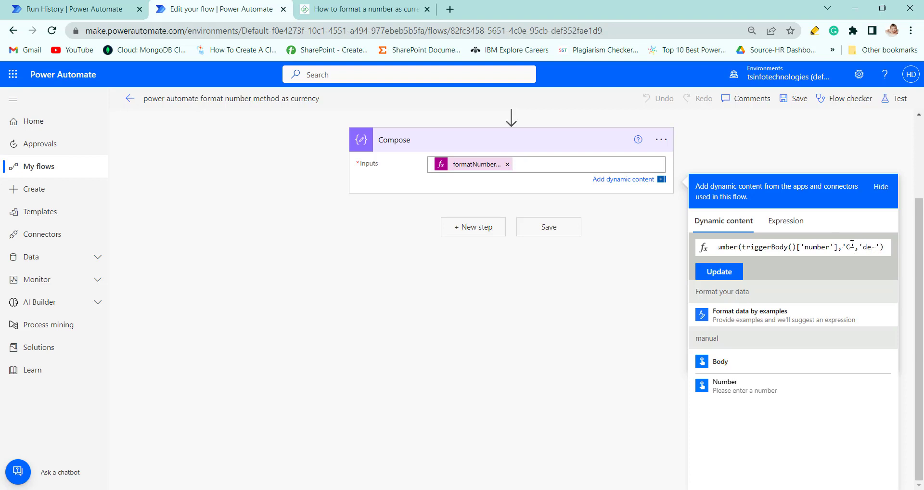
text(de)
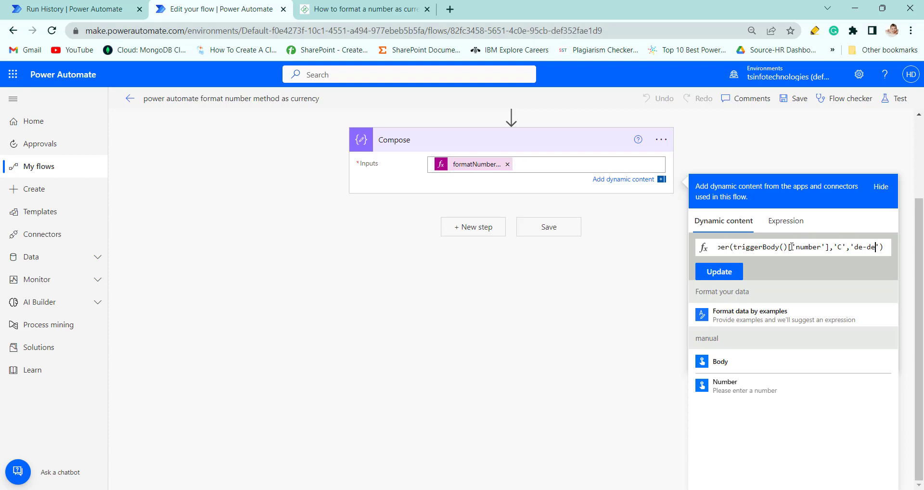
click(736, 274)
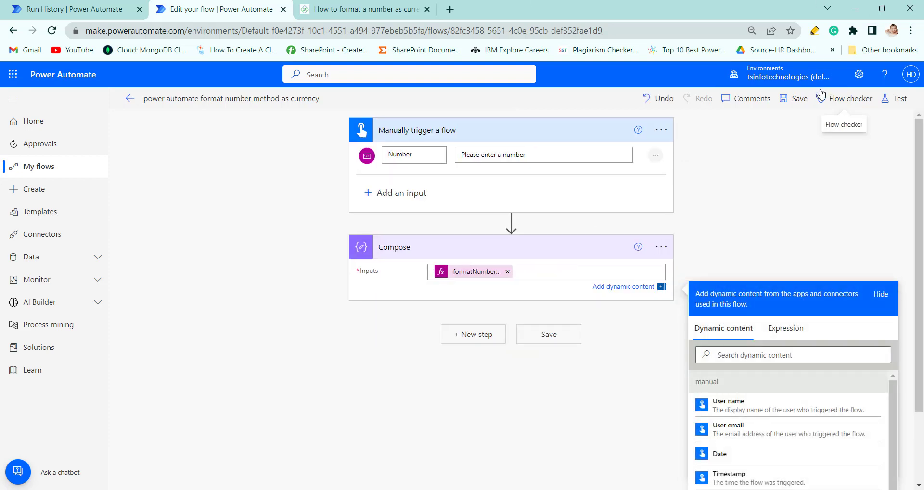
Save the flow and run a manual test with Number set to 120.
click(794, 101)
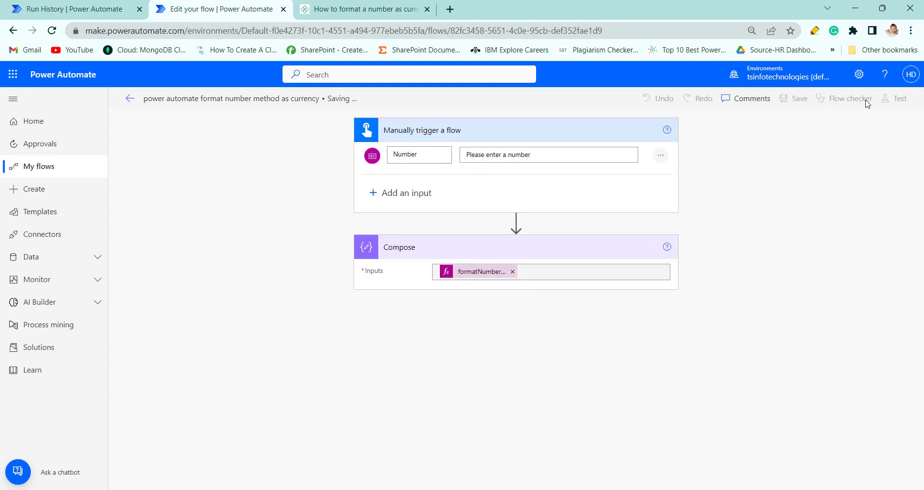
click(893, 99)
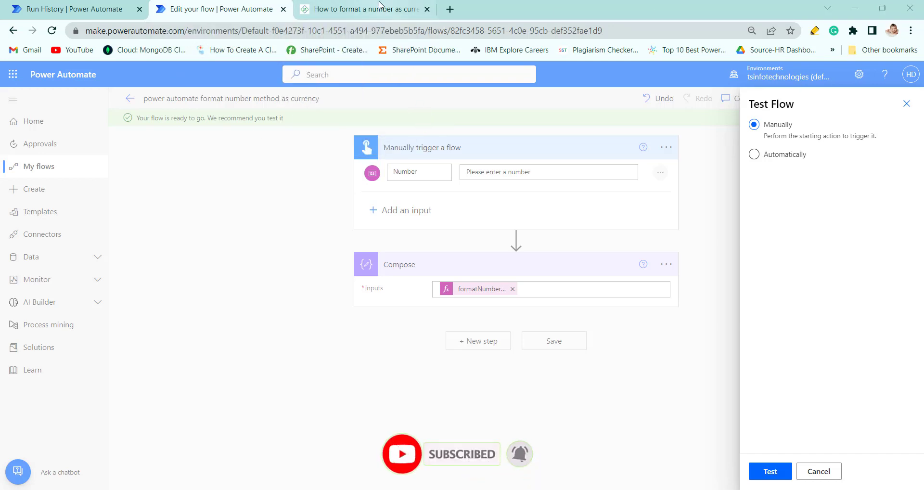
click(770, 471)
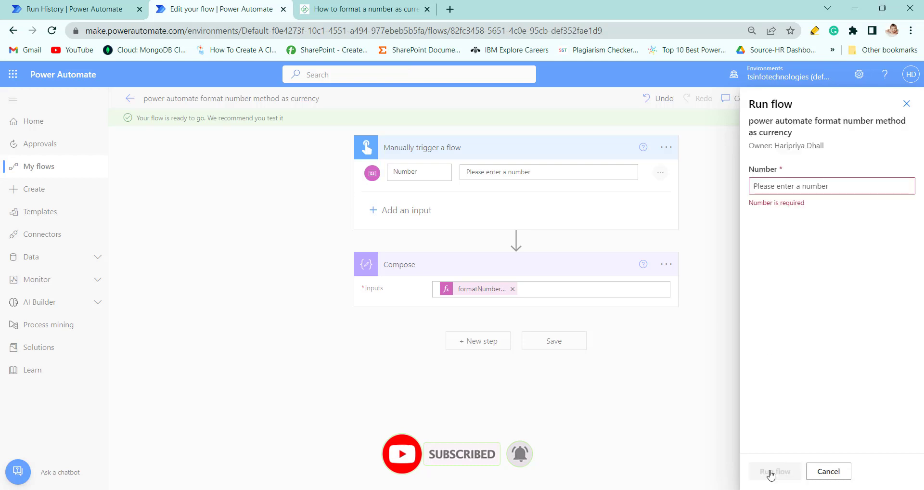
click(829, 184)
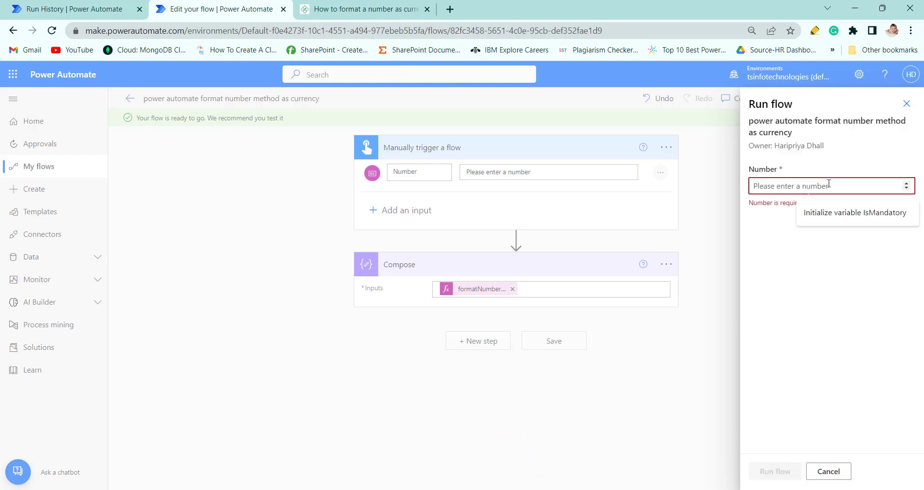
text(120)
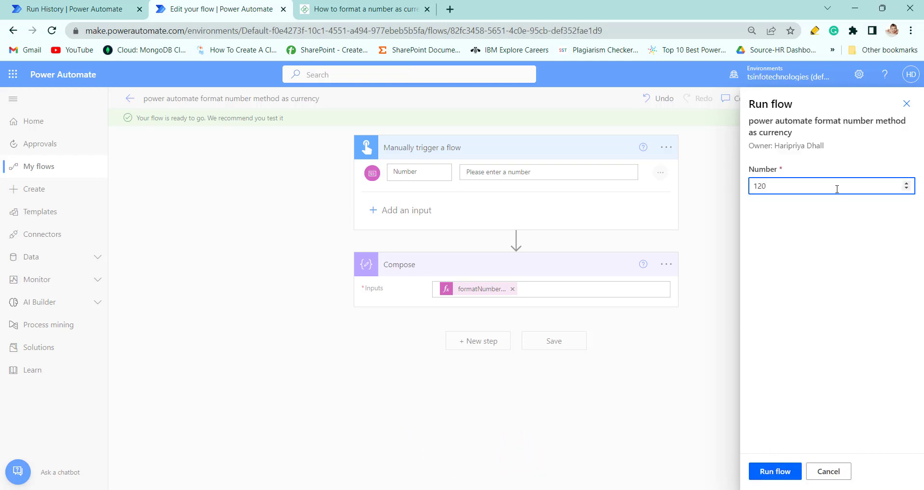
click(775, 471)
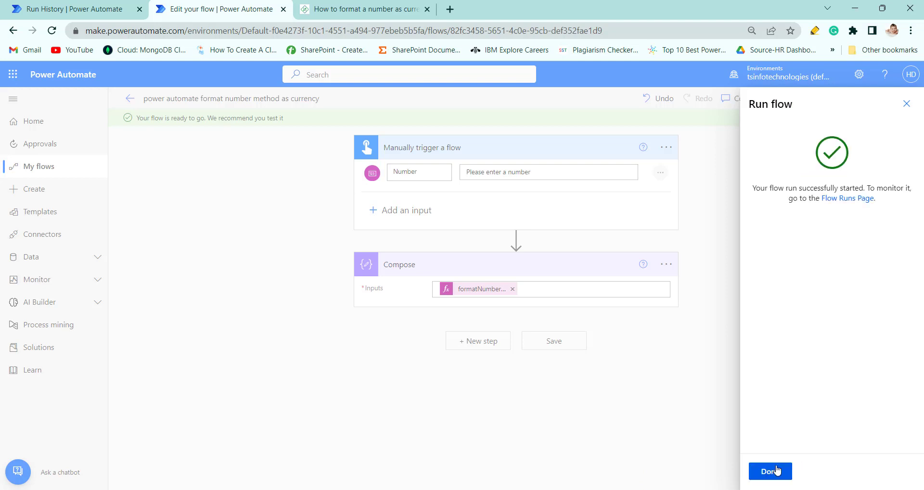
click(769, 473)
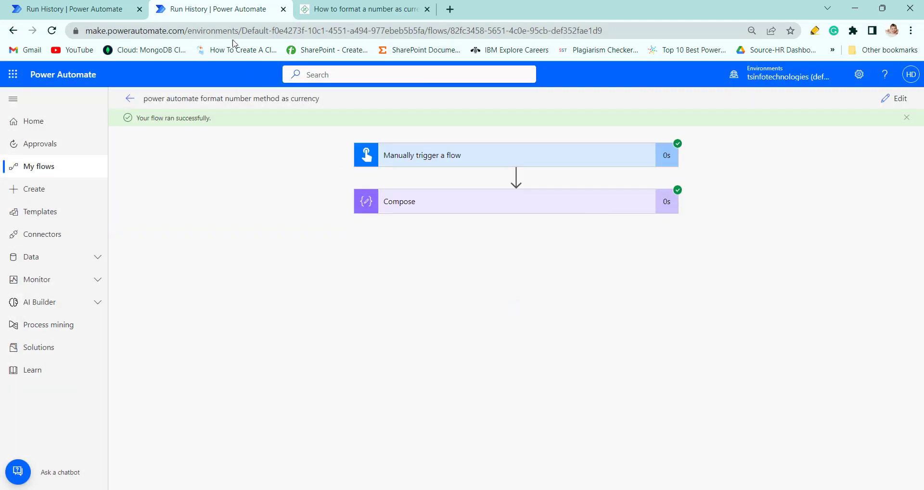
Check the article's 'de-de' currency example and expand the Compose results of the test run.
click(330, 9)
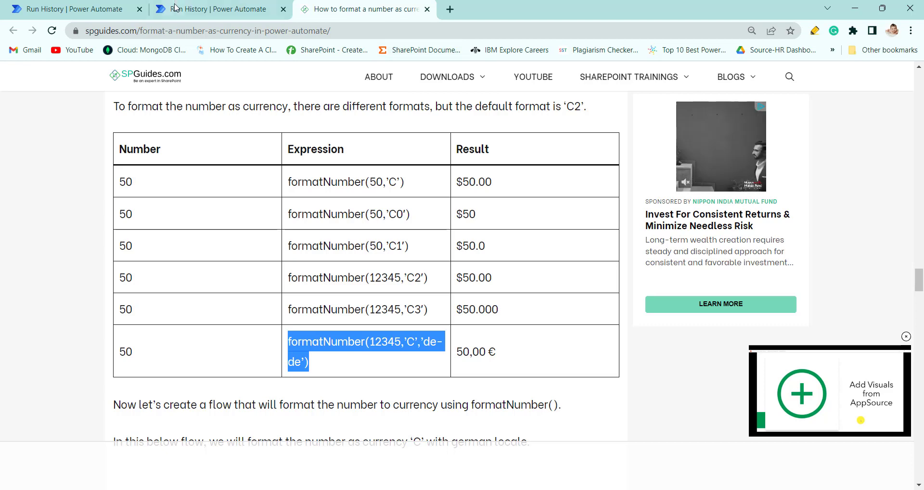
click(212, 9)
click(494, 212)
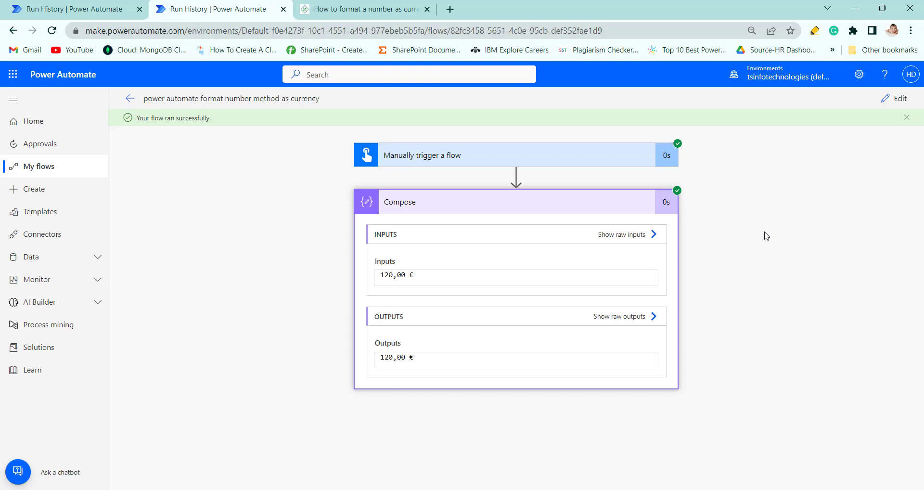
Switch to the "Format a number as currency" presentation window and advance to the closing slide.
key(super+Tab)
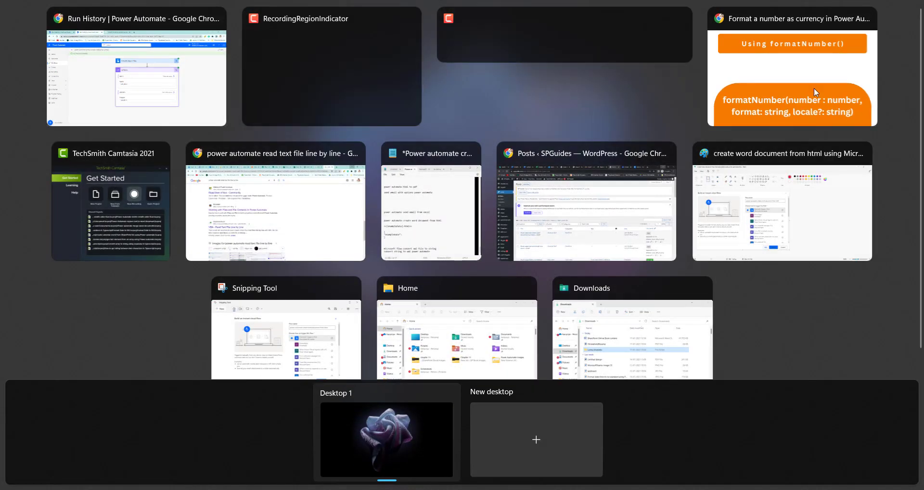
click(799, 83)
click(829, 251)
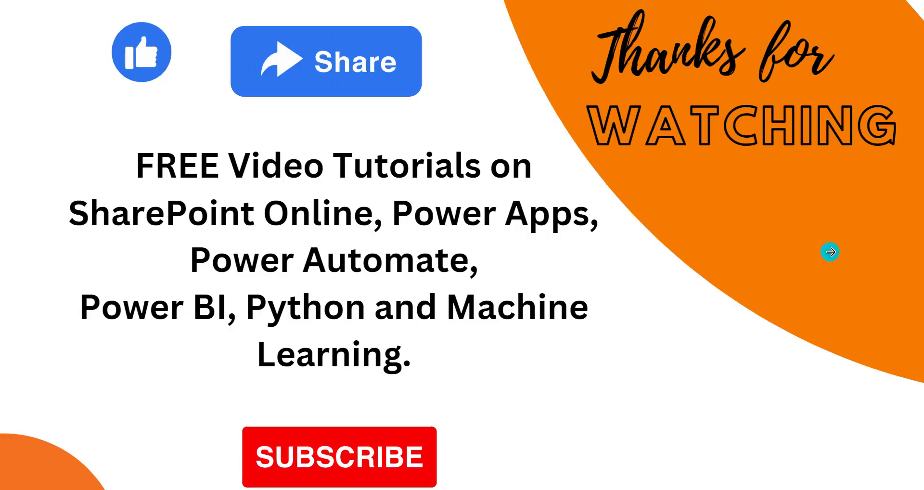